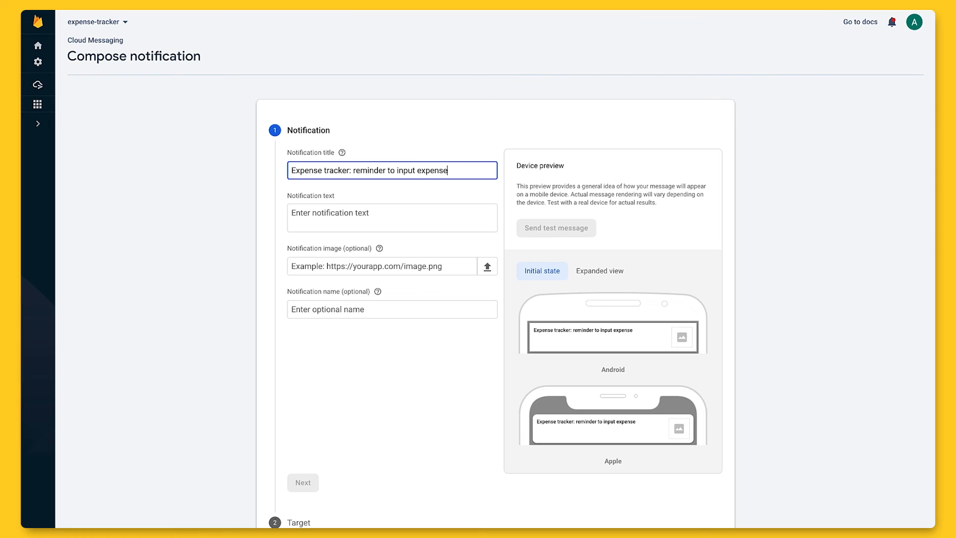
# Enter the notification text "Have any expenses from the last week that you didn't input yet?" plus a call to enter them in the expense tracker.
pyautogui.press('Tab')
pyautogui.write('Have any ex')
pyautogui.write('penses from the last week that you did')
pyautogui.write("n't input yet? Go to the exp")
pyautogui.write('ense tracker and get those entered so yo')
pyautogui.write('u have a complete view of your expe')
pyautogui.write('nses!')
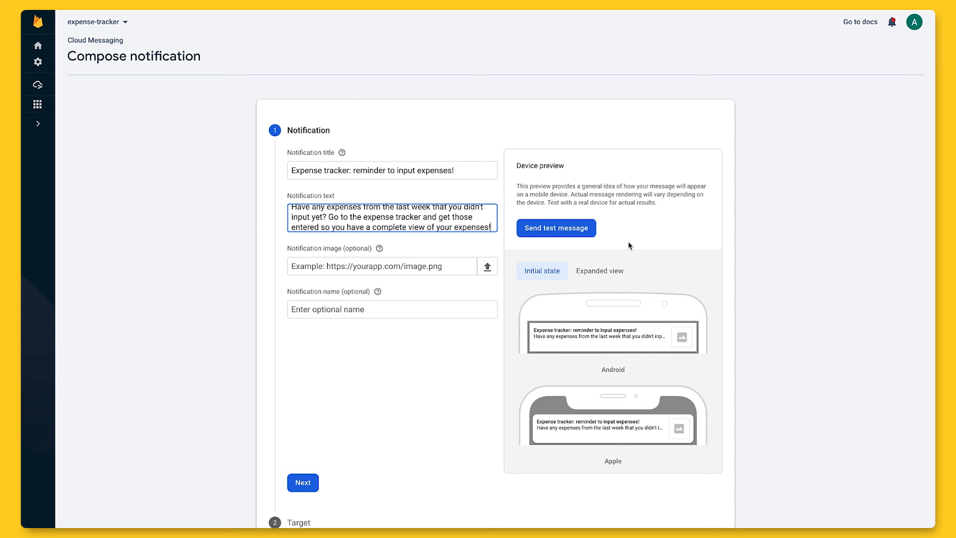
# Start sending a test message, and copy the FCM device token logged in the expense tracker app's console.
pyautogui.click(590, 232)
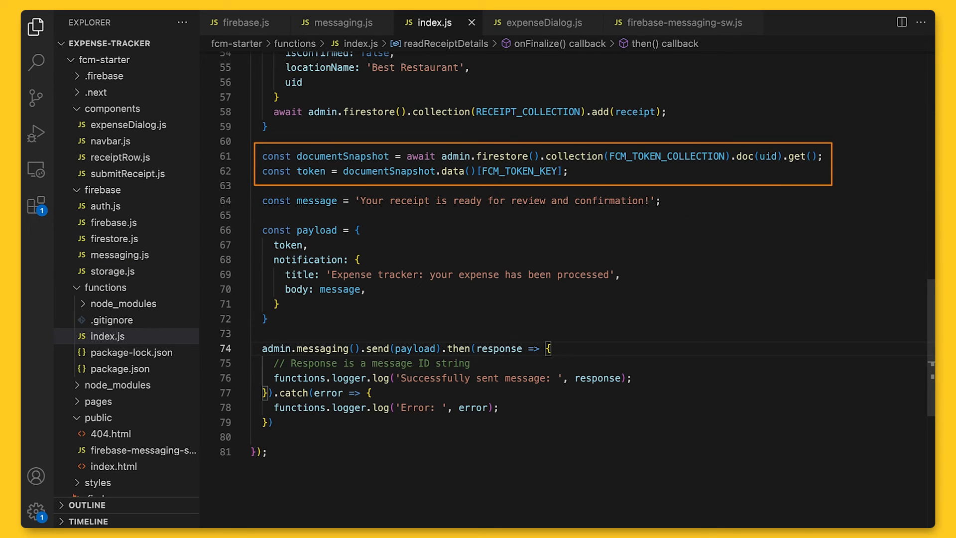
pyautogui.click(351, 26)
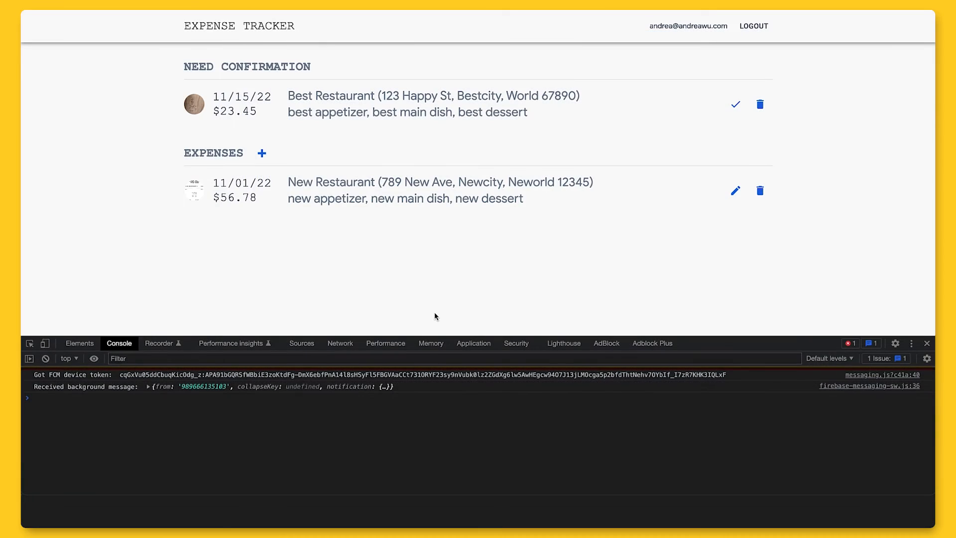
pyautogui.click(123, 377)
pyautogui.moveTo(123, 377); pyautogui.dragTo(726, 378)
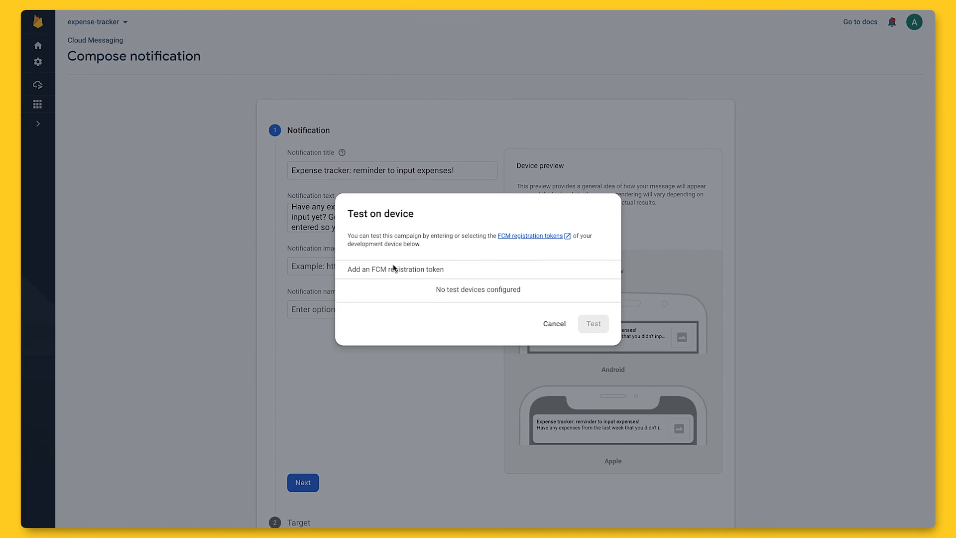
# Add the copied FCM registration token as a test device and send the test notification to it.
pyautogui.click(389, 272)
pyautogui.hotkey('ctrl', 'v')
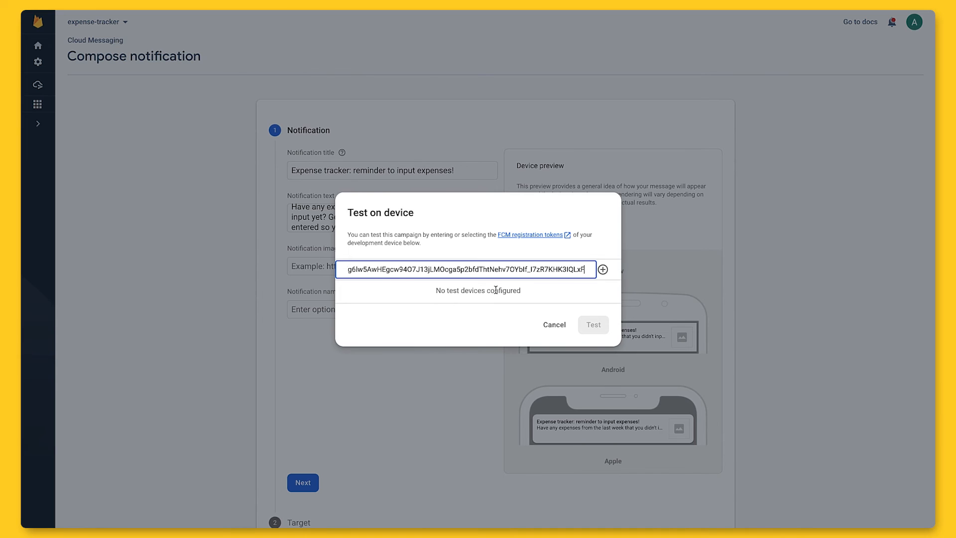
pyautogui.click(603, 269)
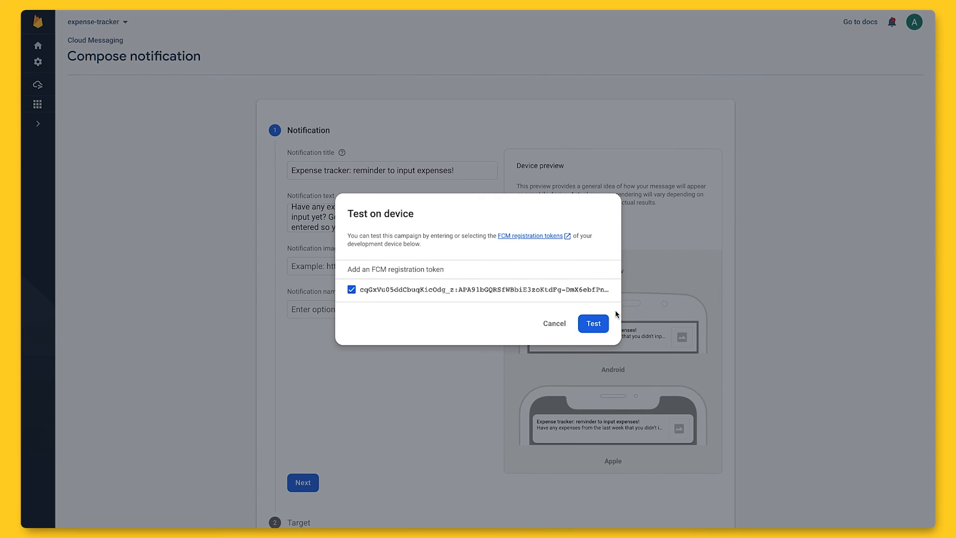
pyautogui.click(605, 327)
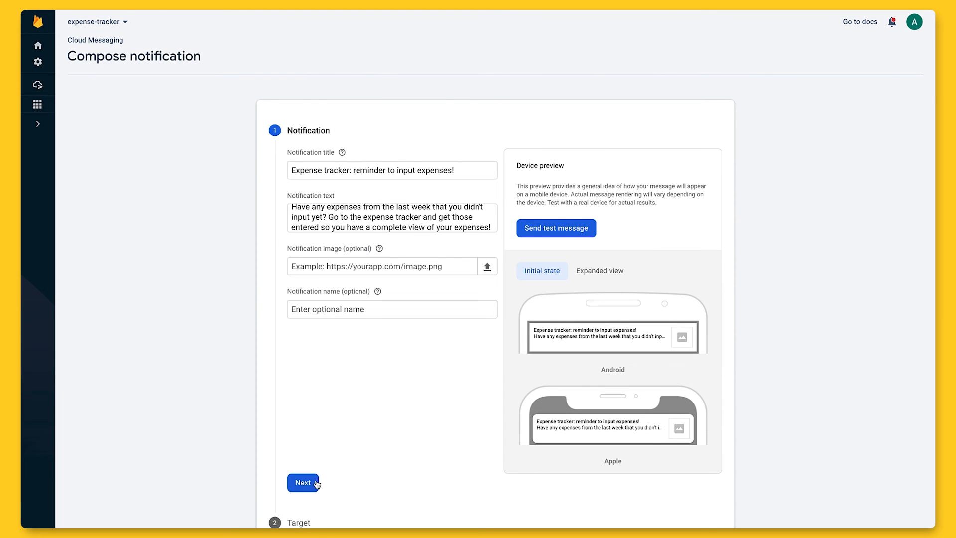
# Continue to the targeting section and target the user segment of the expense tracker app.
pyautogui.click(302, 482)
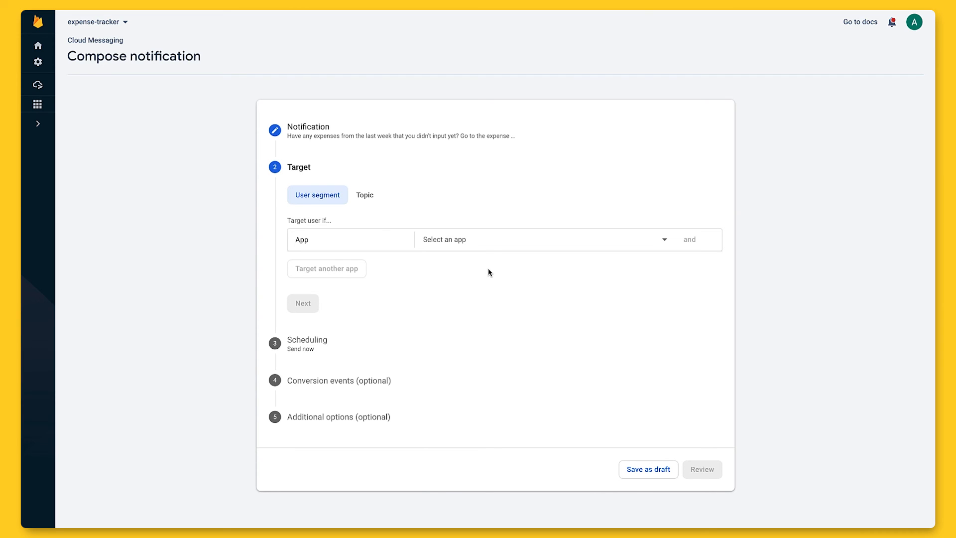
pyautogui.click(483, 245)
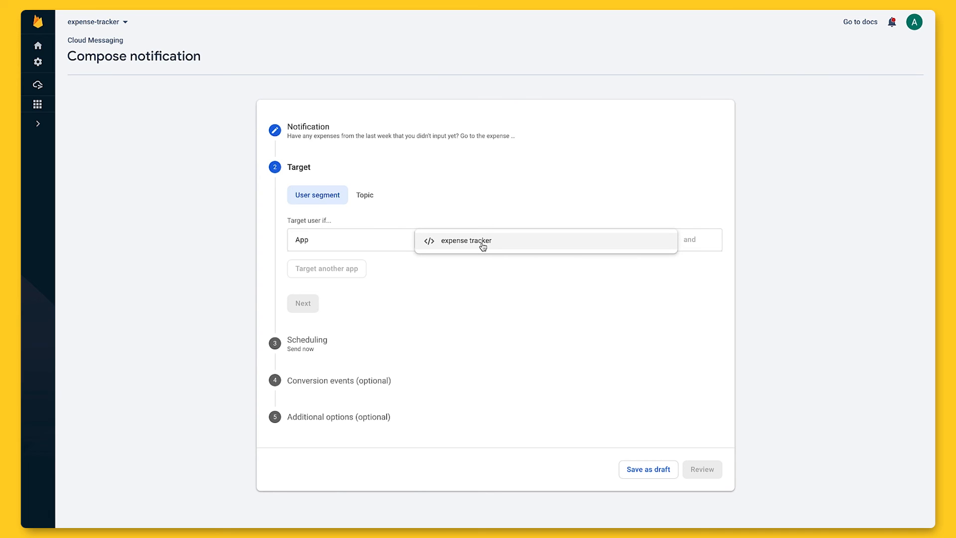
pyautogui.click(506, 248)
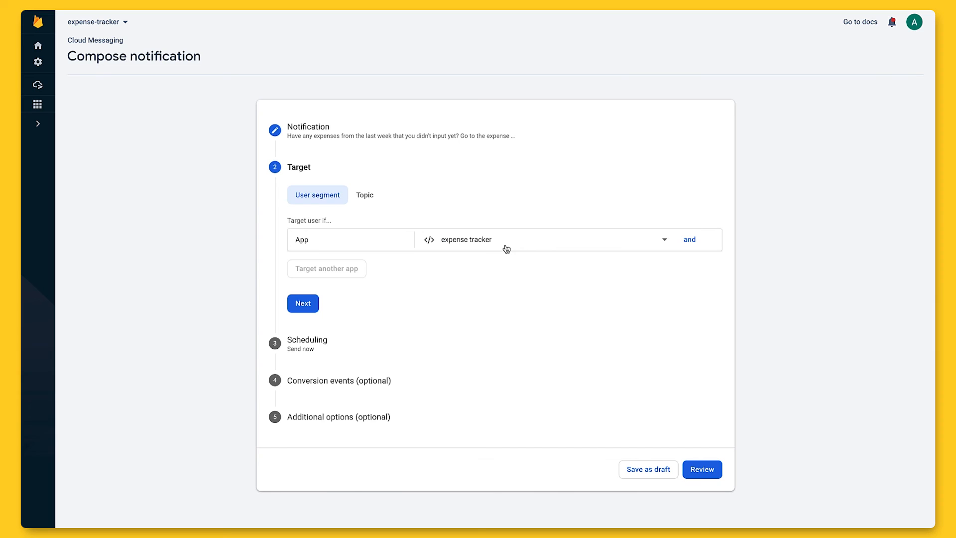
# Add a targeting condition for last app engagement more than 7 days ago, and continue to scheduling.
pyautogui.click(692, 248)
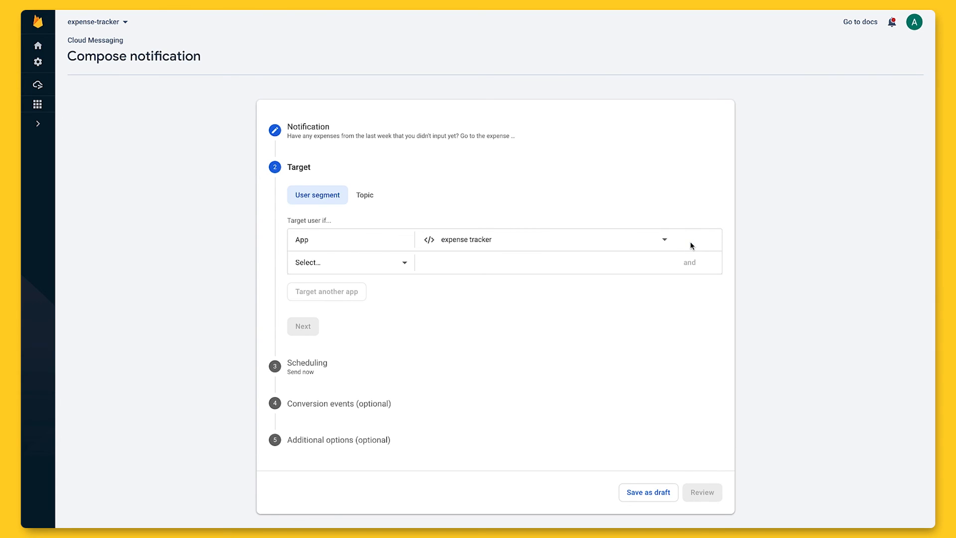
pyautogui.click(397, 263)
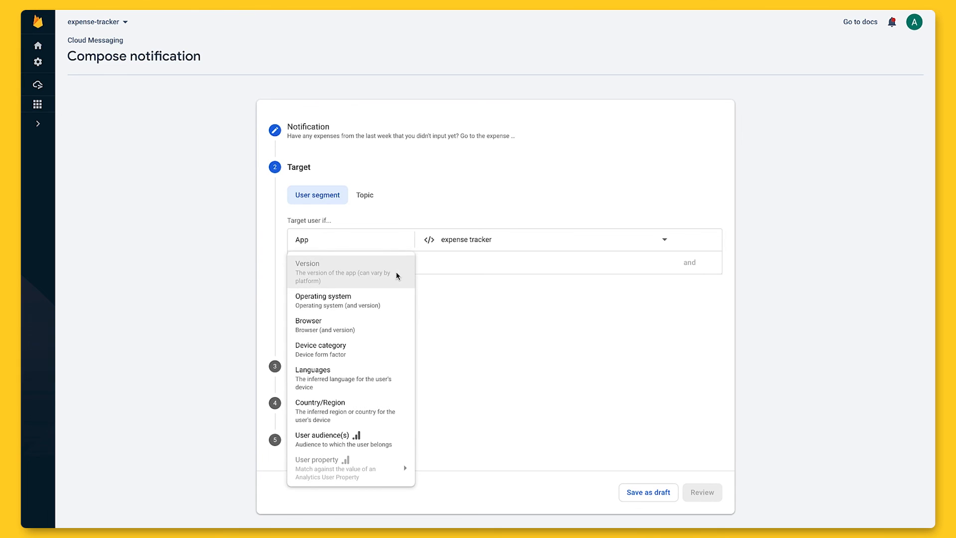
pyautogui.scroll(-2, 396, 274)
pyautogui.click(373, 463)
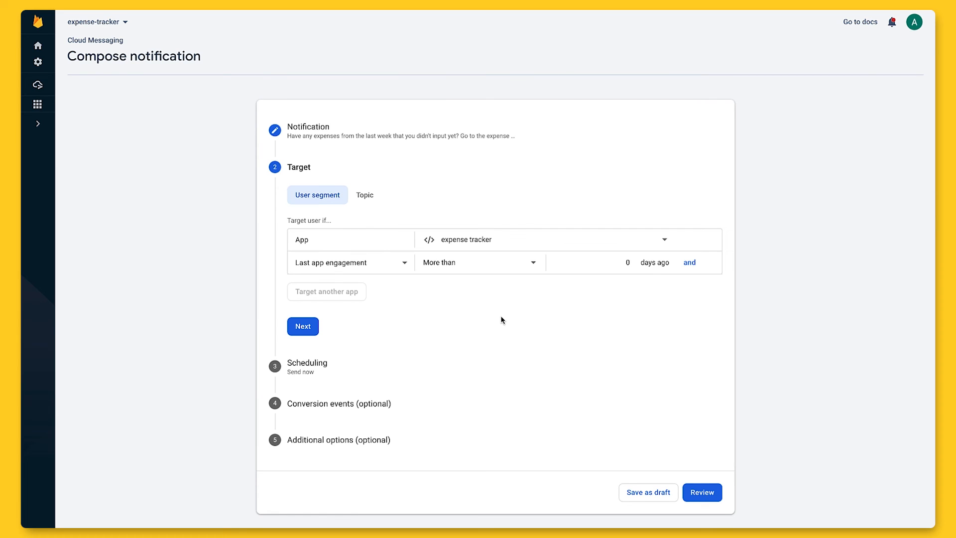
pyautogui.moveTo(605, 265); pyautogui.dragTo(642, 266)
pyautogui.write('7')
pyautogui.click(312, 331)
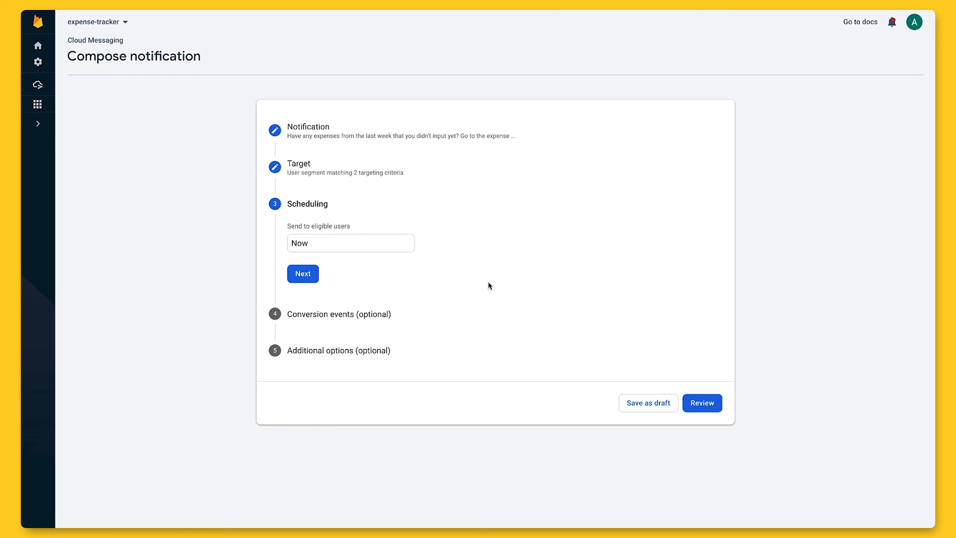
# Schedule the notification with a custom recurrence of every 1 week on Tuesday, and publish it after review.
pyautogui.click(389, 247)
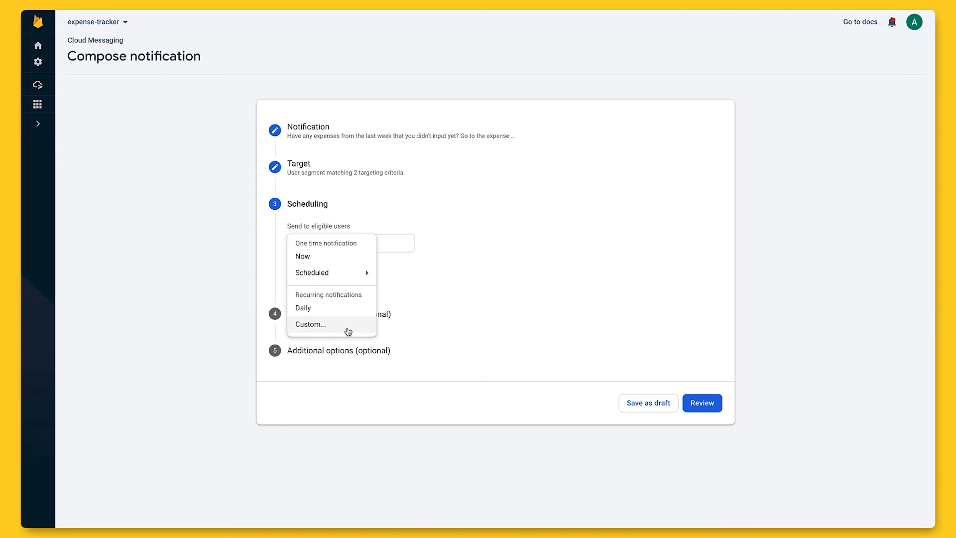
pyautogui.click(348, 330)
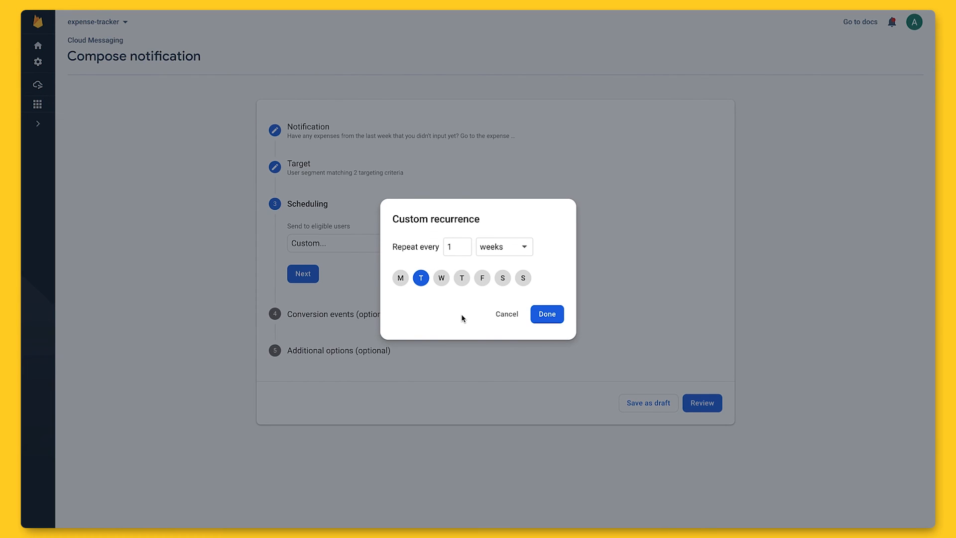
pyautogui.click(544, 327)
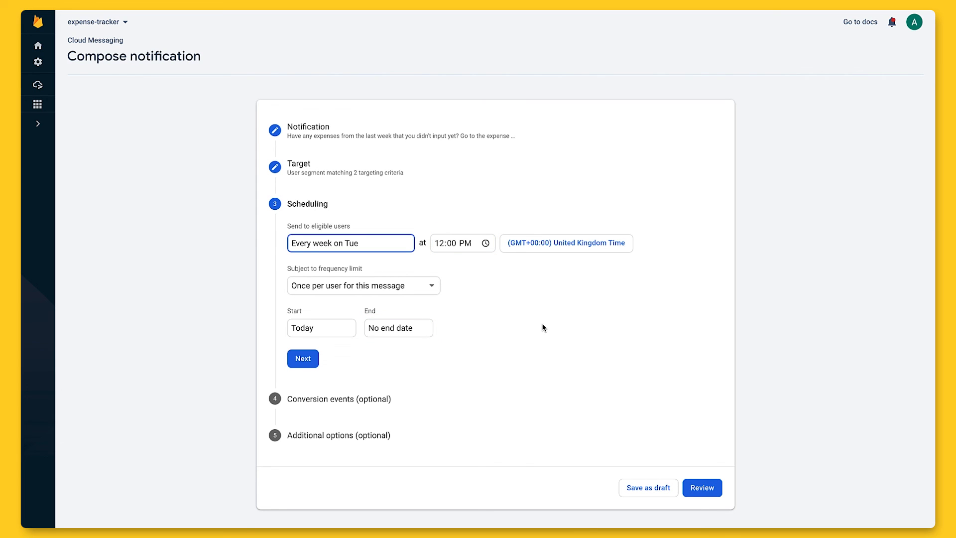
pyautogui.click(689, 496)
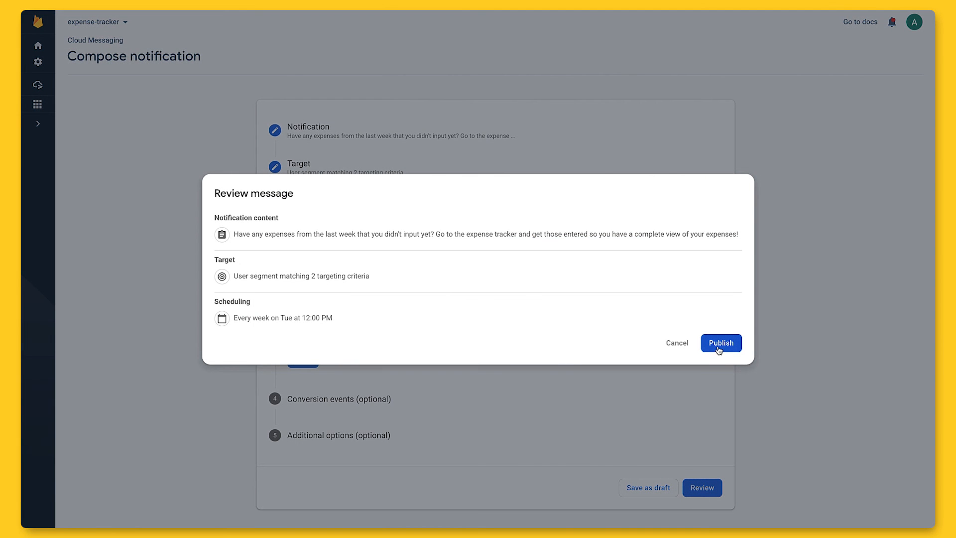
pyautogui.click(719, 343)
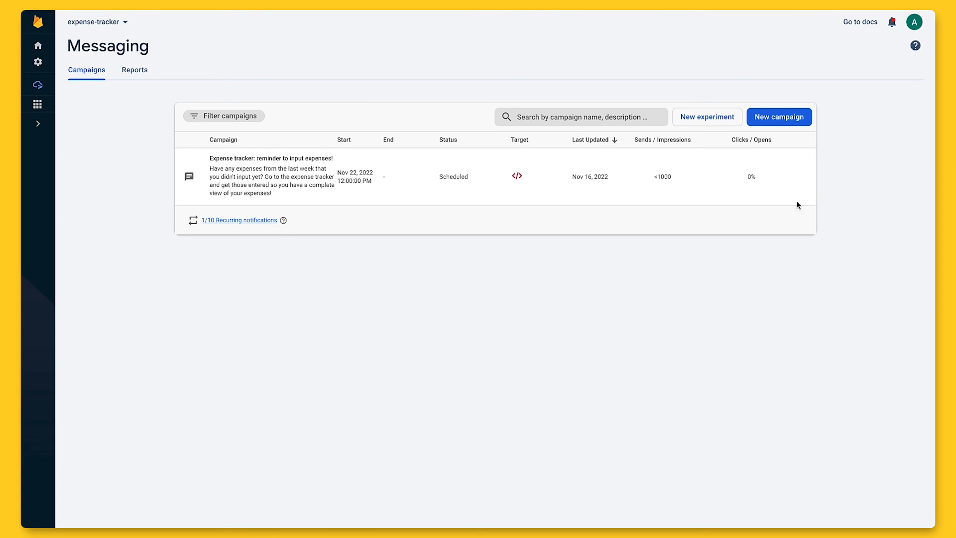
# Edit the scheduled campaign to remove the last app engagement condition from its target, and publish it again.
pyautogui.click(805, 180)
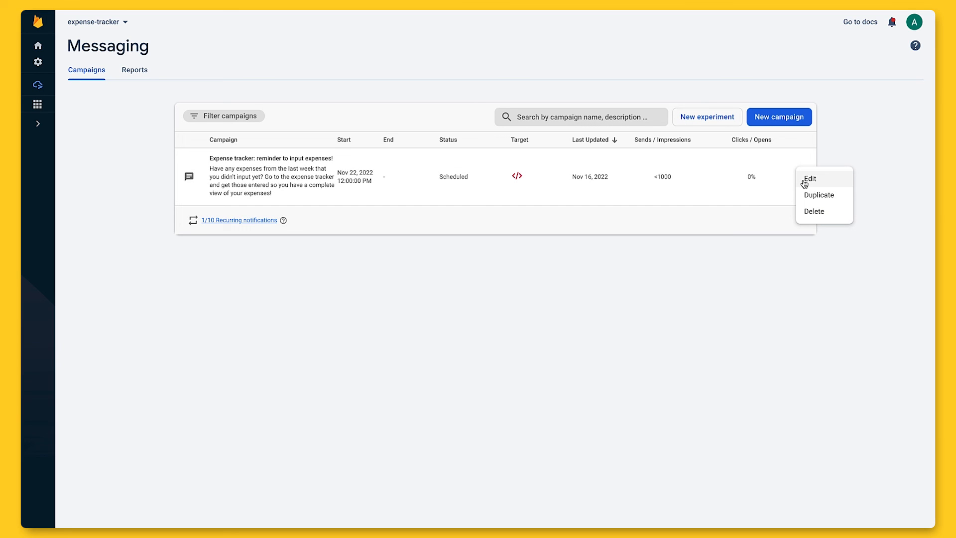
pyautogui.click(803, 185)
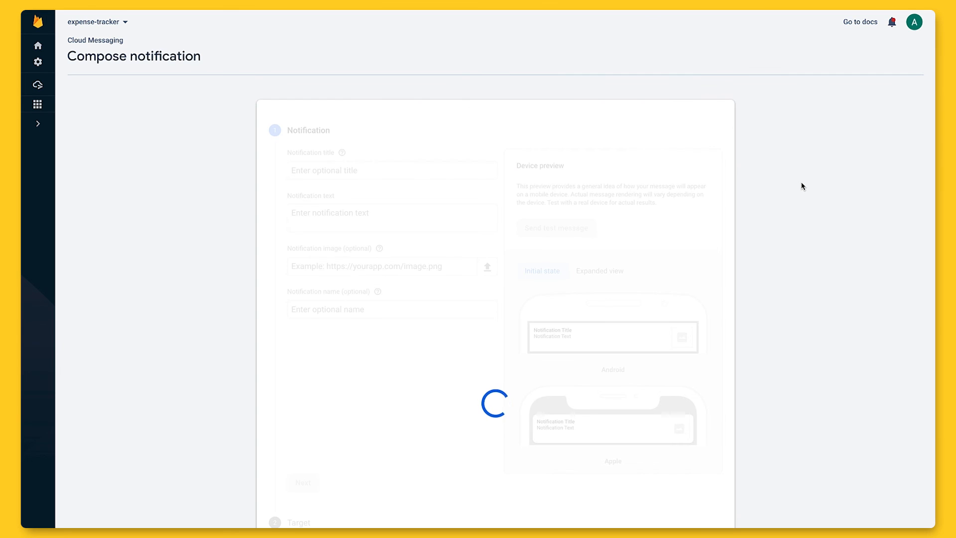
pyautogui.scroll(-1, 803, 186)
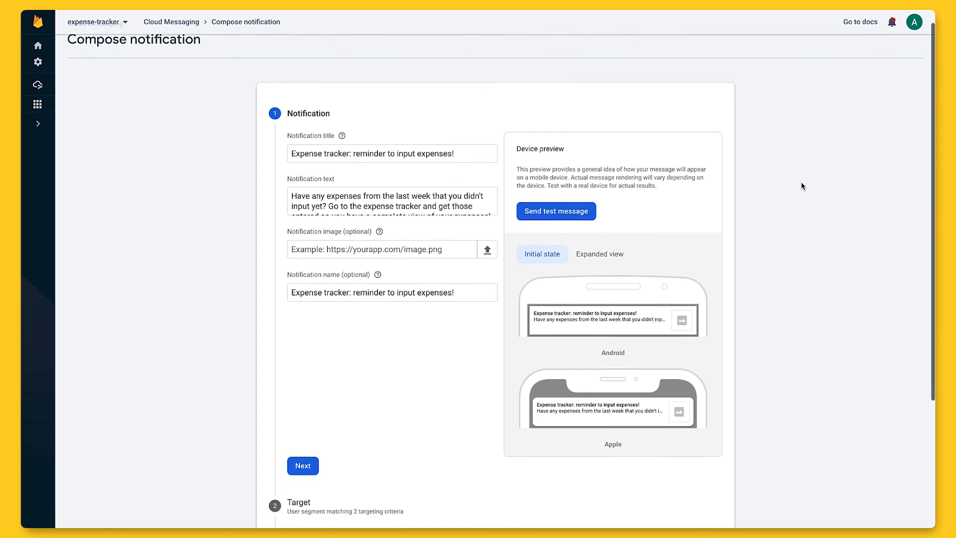
pyautogui.click(311, 426)
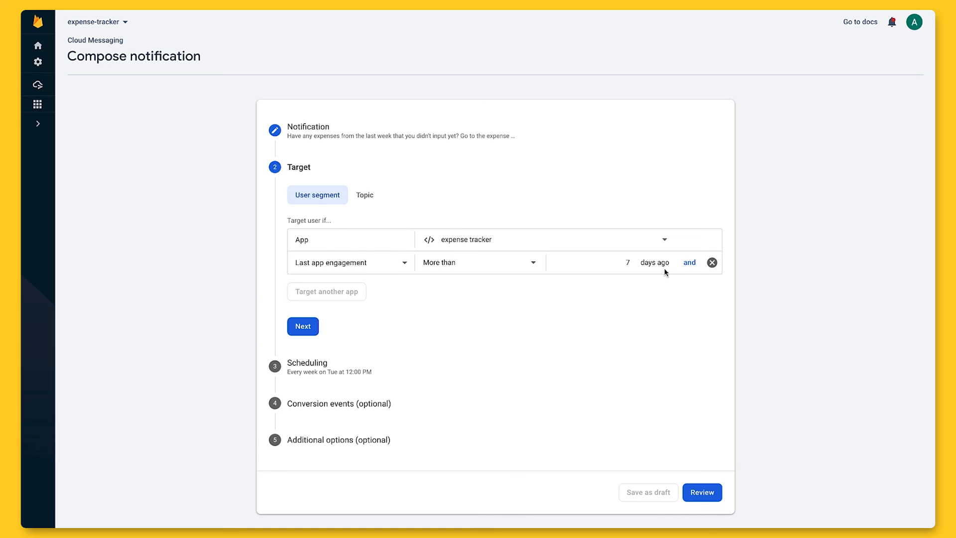
pyautogui.click(712, 262)
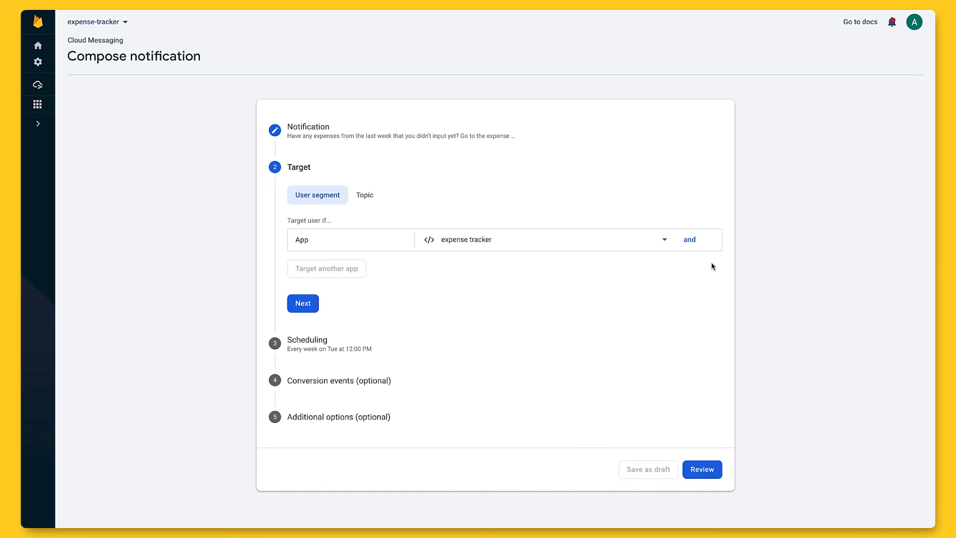
pyautogui.click(707, 473)
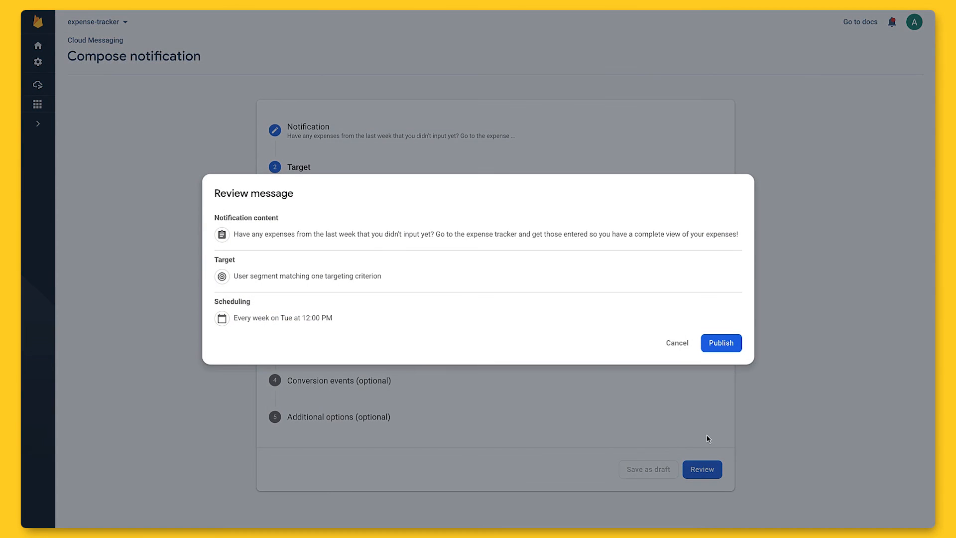
pyautogui.click(723, 348)
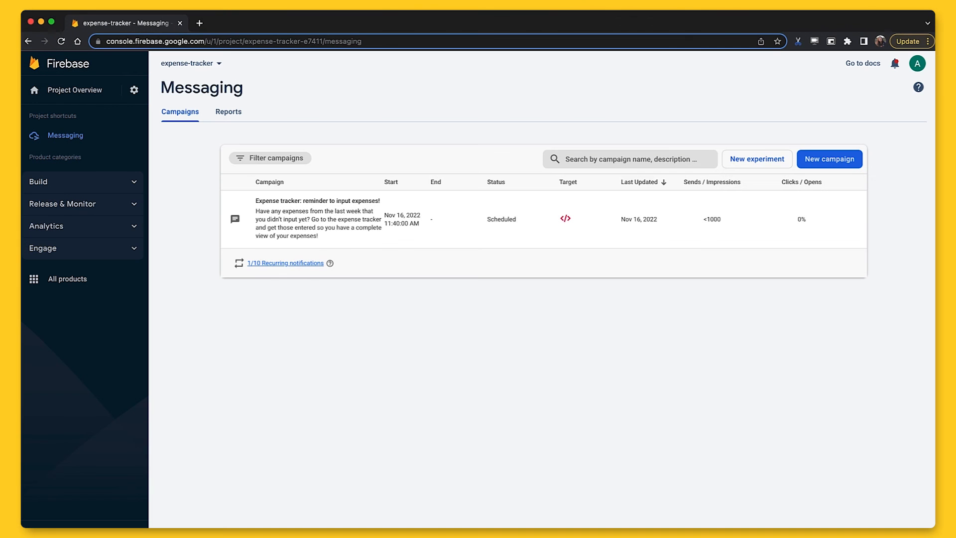